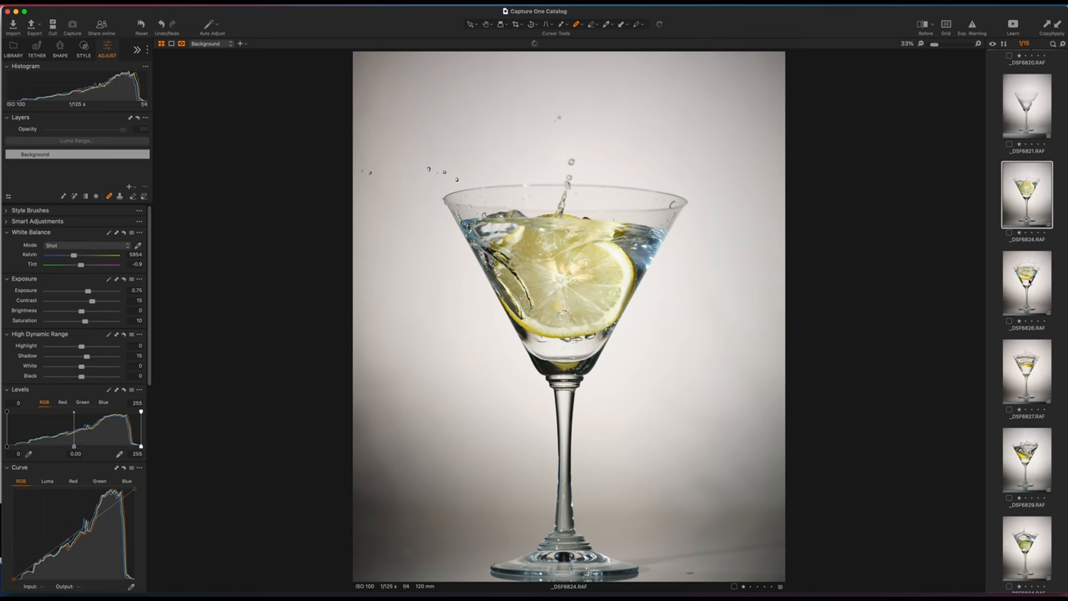
Step past the lemon crown and olive shots to the out-of-focus coupe splash _DSF6844.RAF.
{"action": "key", "text": "Down"}
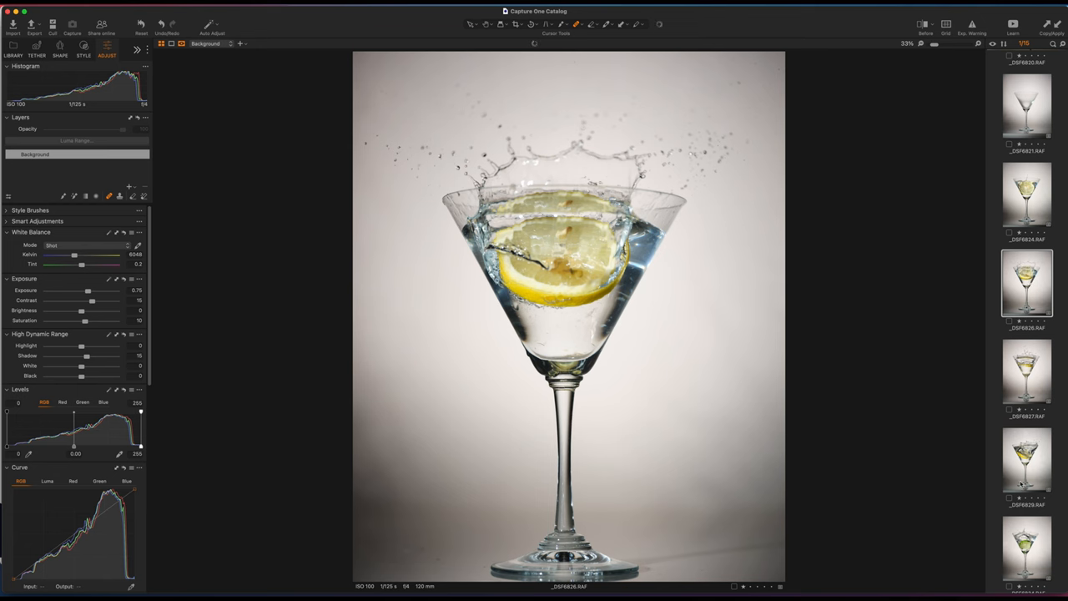
{"action": "scroll", "coordinate": [1021, 484], "scroll_direction": "down", "scroll_amount": 5}
{"action": "scroll", "coordinate": [1022, 480], "scroll_direction": "down", "scroll_amount": 5}
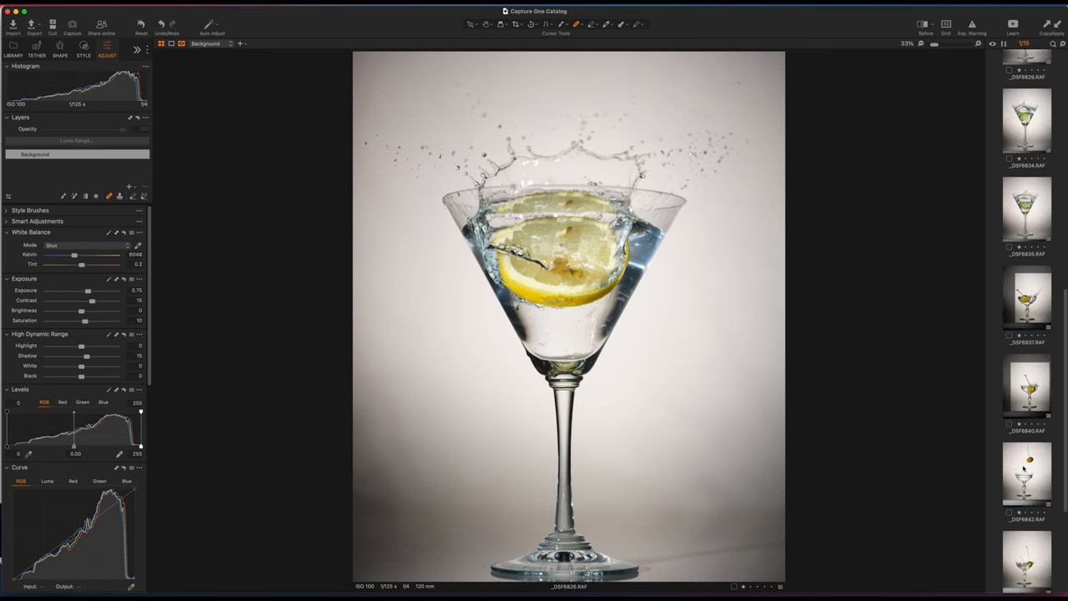
{"action": "scroll", "coordinate": [1024, 469], "scroll_direction": "down", "scroll_amount": 3}
{"action": "scroll", "coordinate": [1024, 469], "scroll_direction": "down", "scroll_amount": 2}
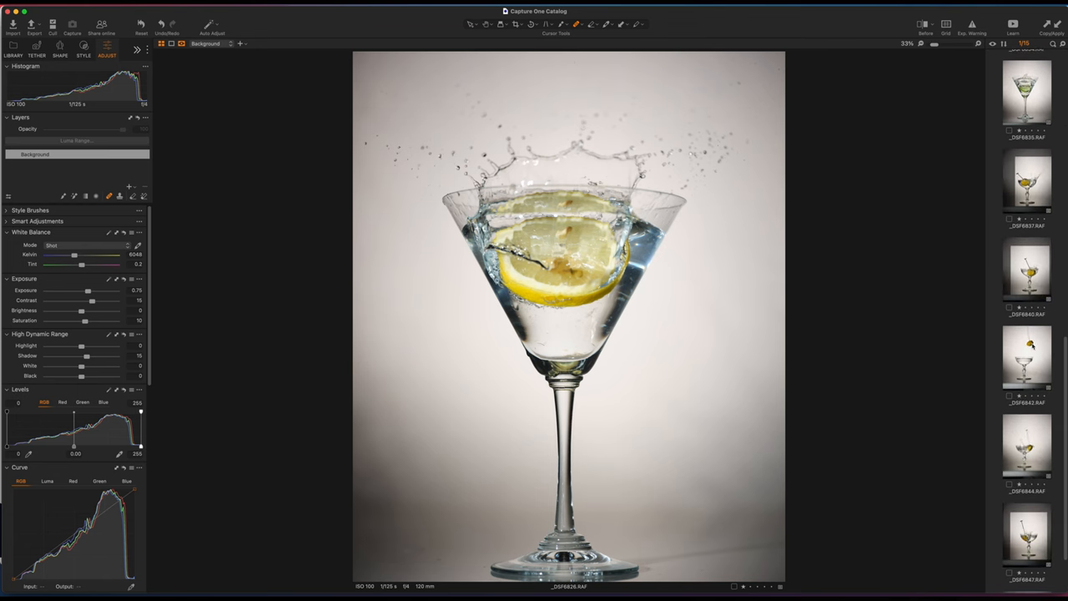
{"action": "scroll", "coordinate": [1020, 487], "scroll_direction": "down", "scroll_amount": 4}
{"action": "scroll", "coordinate": [1020, 487], "scroll_direction": "down", "scroll_amount": 3}
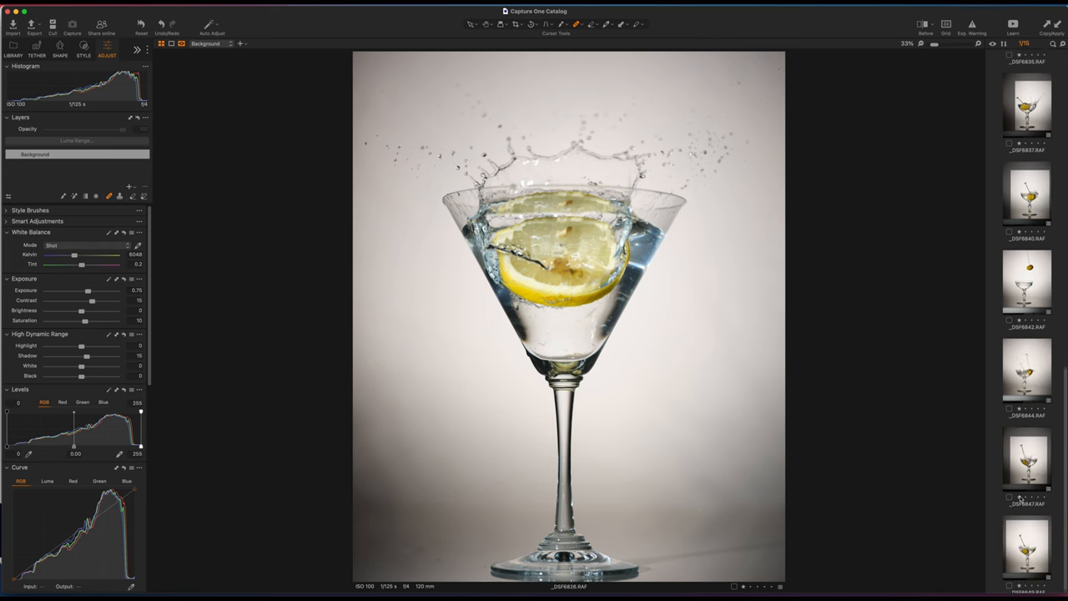
{"action": "left_click", "coordinate": [1038, 284]}
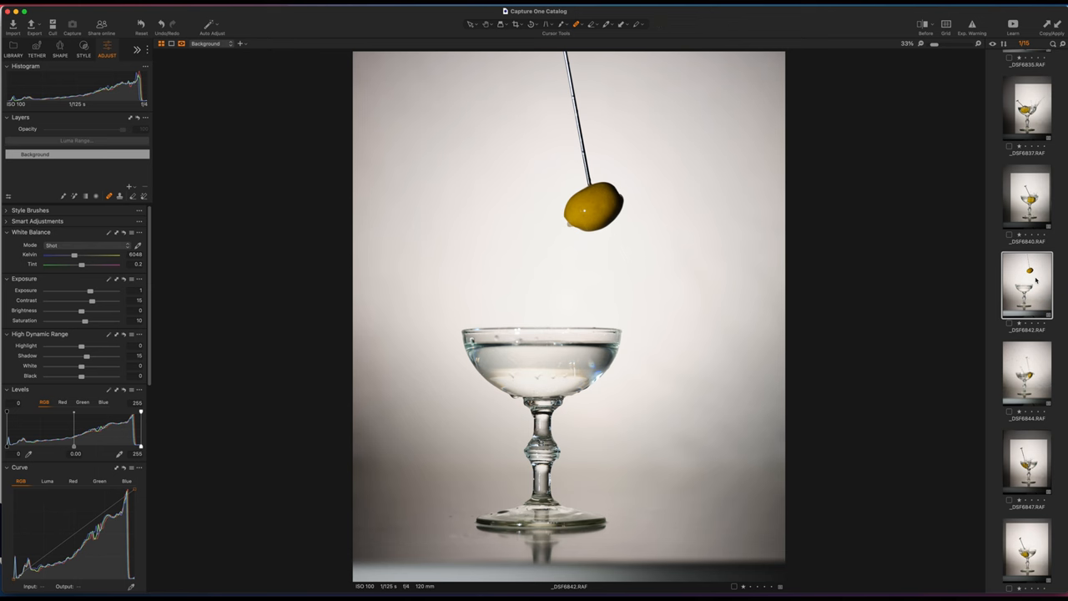
{"action": "left_click", "coordinate": [1040, 391]}
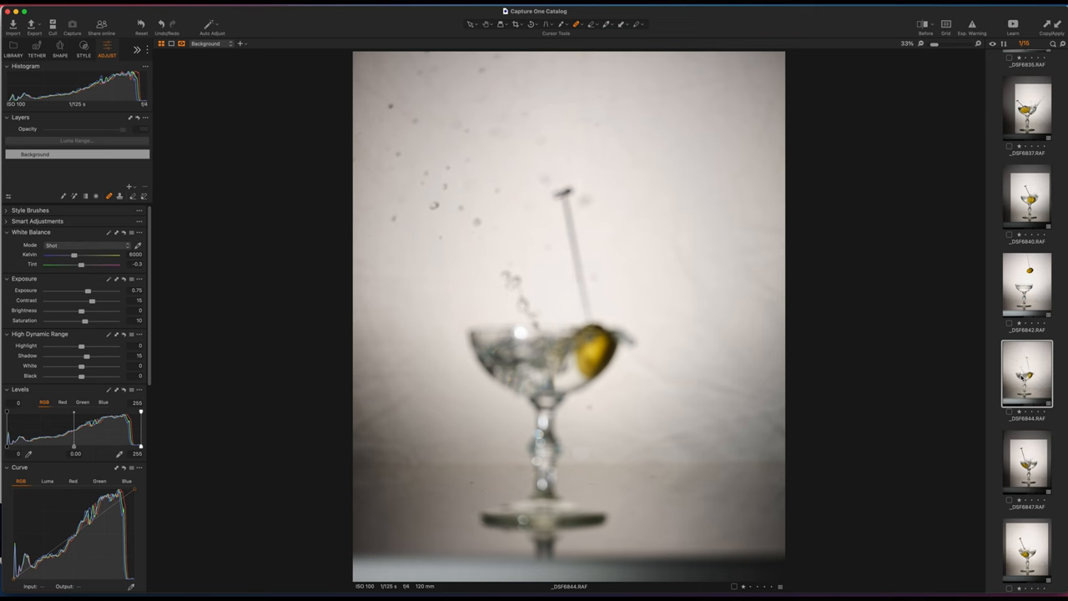
{"action": "scroll", "coordinate": [1035, 351], "scroll_direction": "up", "scroll_amount": 5}
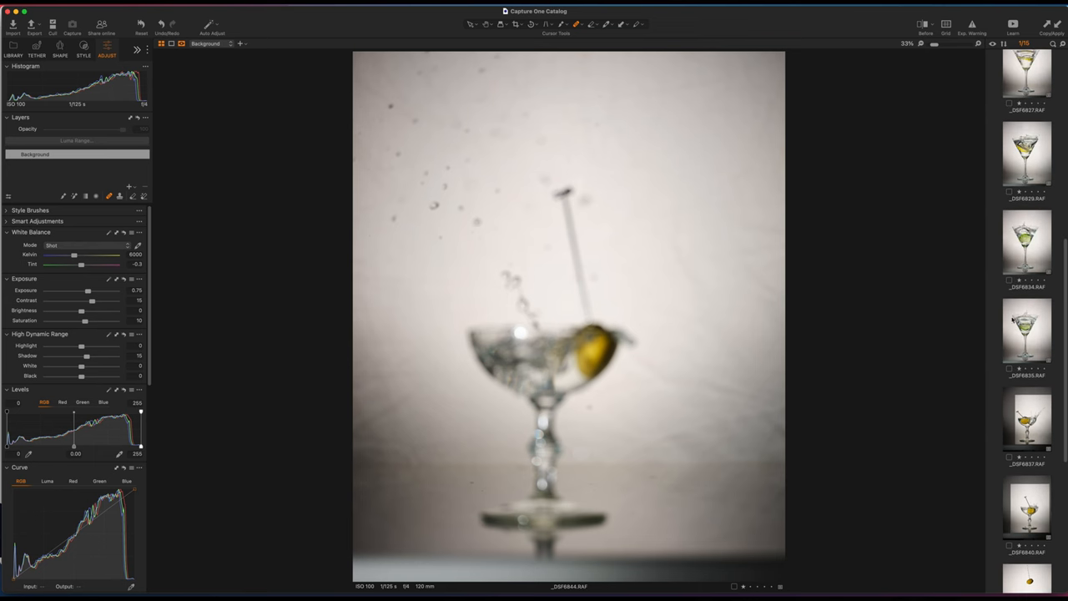
View the lime-slice splash _DSF6834, then return to the lemon-slice splash _DSF6824.RAF.
{"action": "left_click", "coordinate": [1028, 243]}
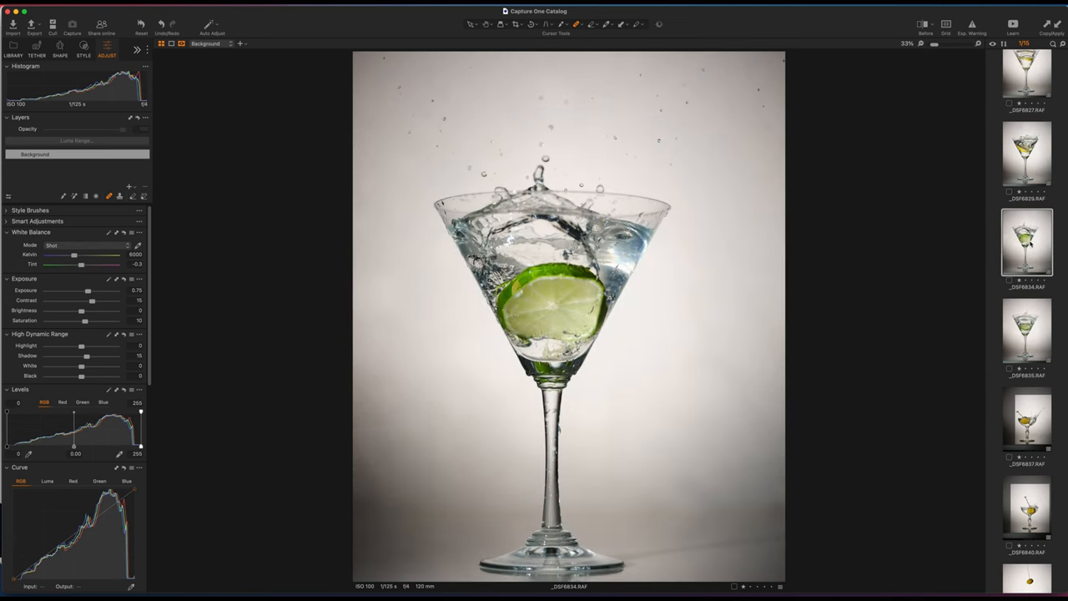
{"action": "scroll", "coordinate": [1029, 242], "scroll_direction": "up", "scroll_amount": 3}
{"action": "scroll", "coordinate": [1031, 244], "scroll_direction": "up", "scroll_amount": 3}
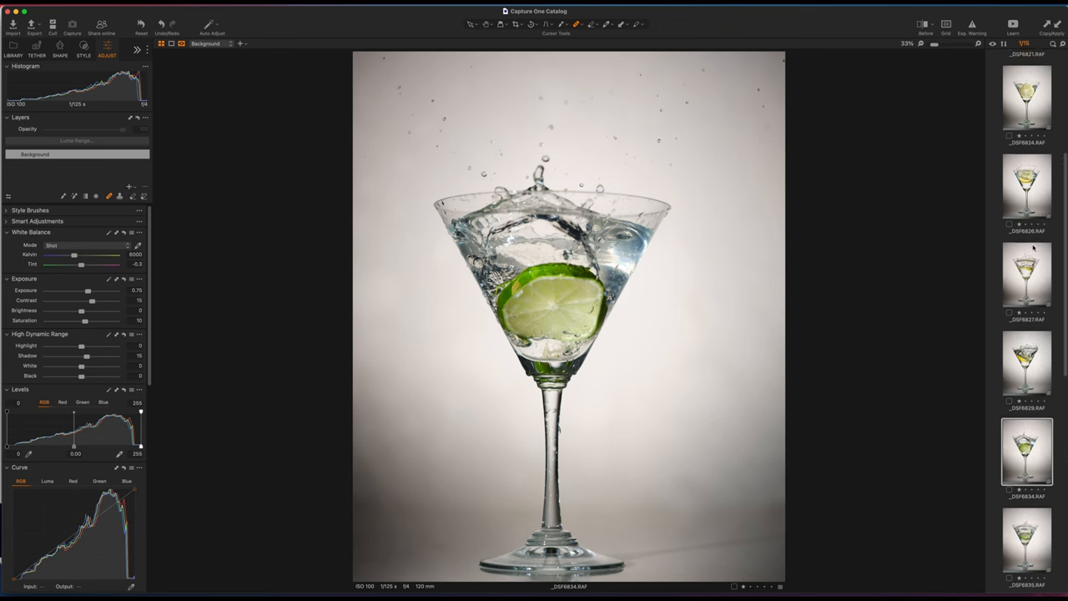
{"action": "left_click", "coordinate": [1035, 155]}
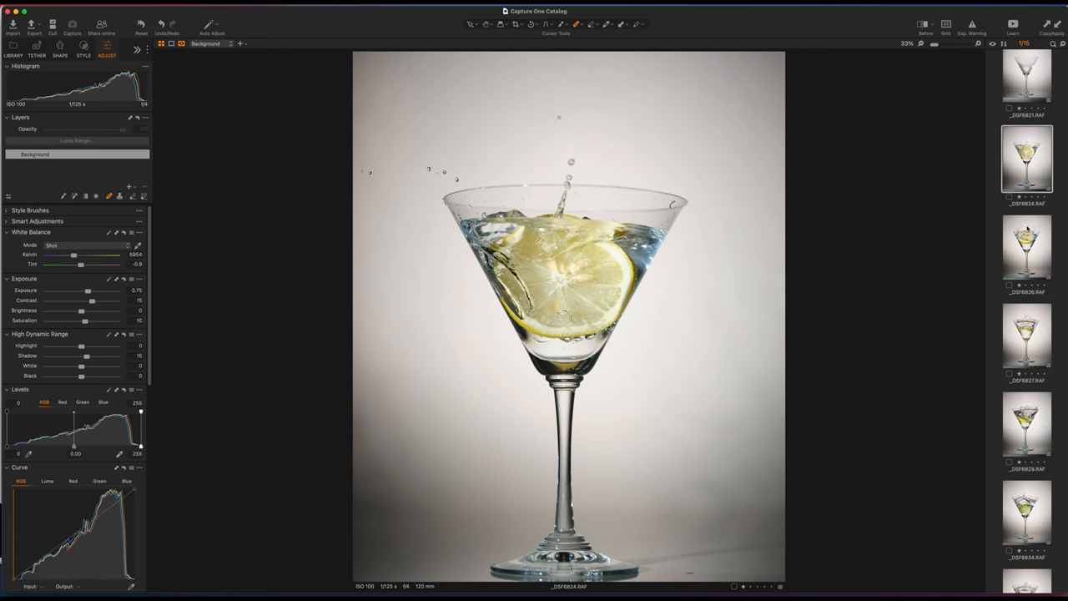
Advance through the lemon crown and tilted lemon shots to the lime-slice shot _DSF6835.RAF.
{"action": "left_click", "coordinate": [1031, 240]}
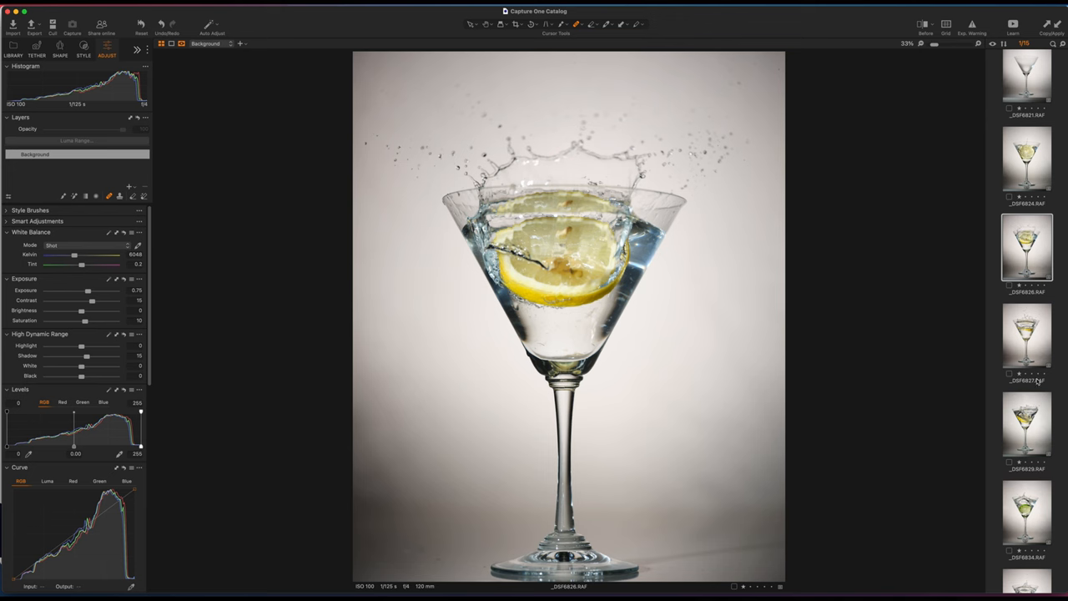
{"action": "left_click", "coordinate": [1036, 422]}
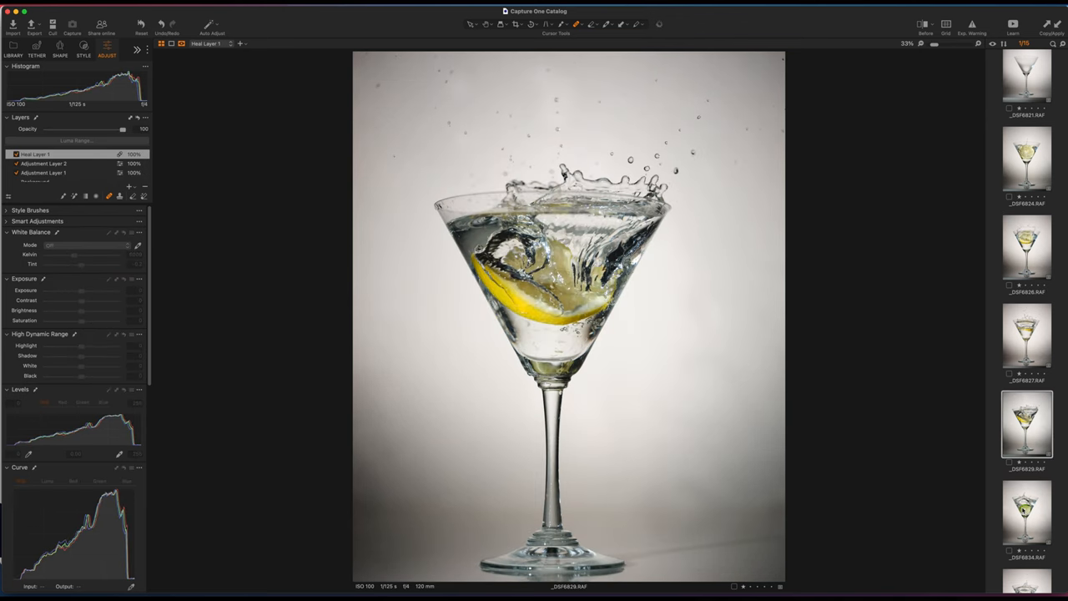
{"action": "key", "text": "Down"}
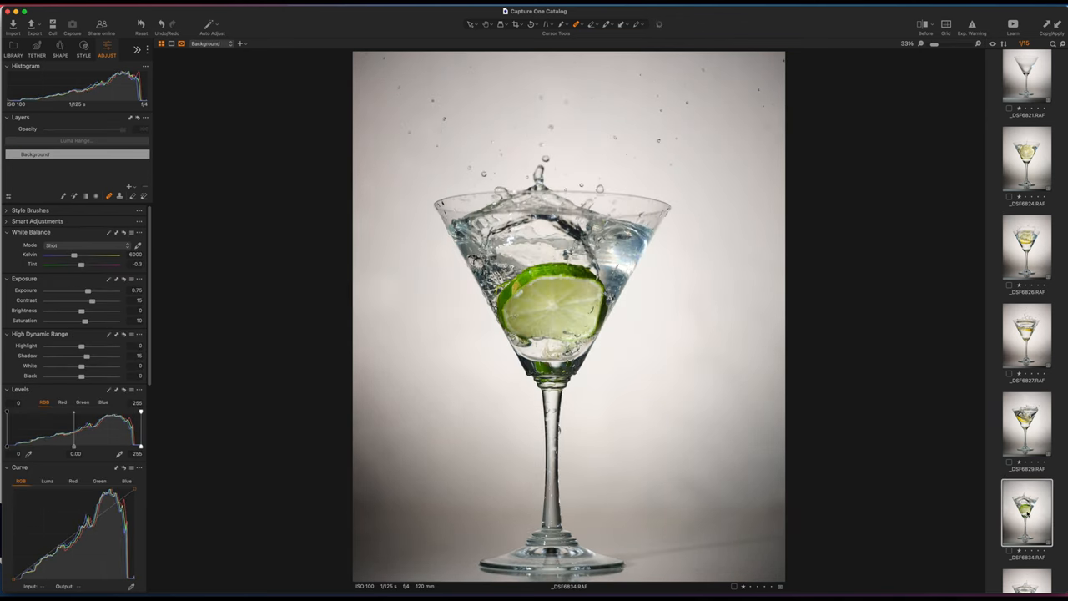
{"action": "scroll", "coordinate": [1011, 518], "scroll_direction": "down", "scroll_amount": 2}
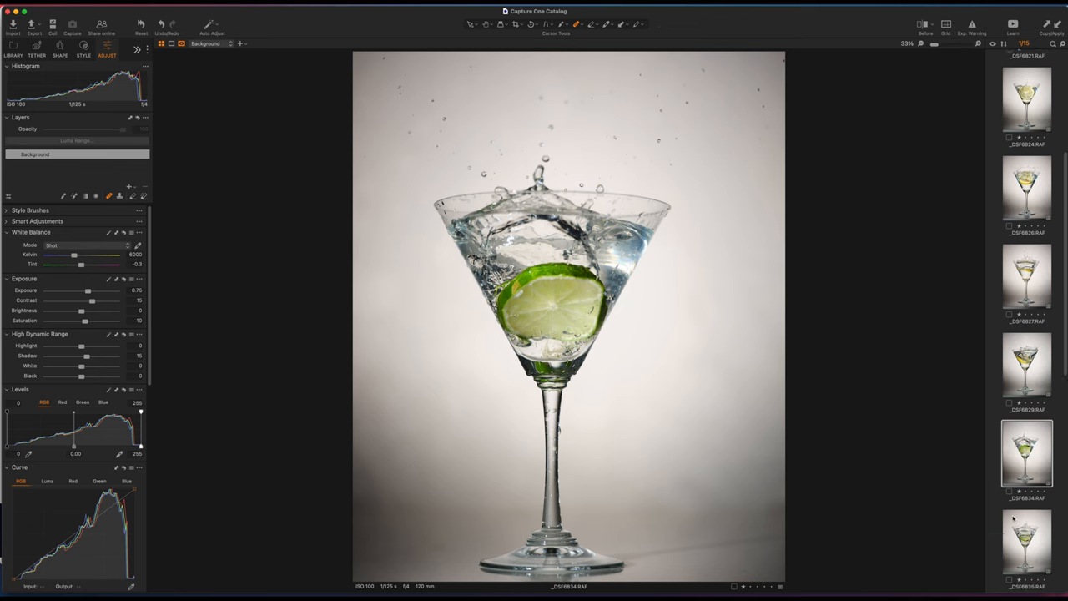
{"action": "scroll", "coordinate": [1012, 518], "scroll_direction": "down", "scroll_amount": 2}
{"action": "key", "text": "Down"}
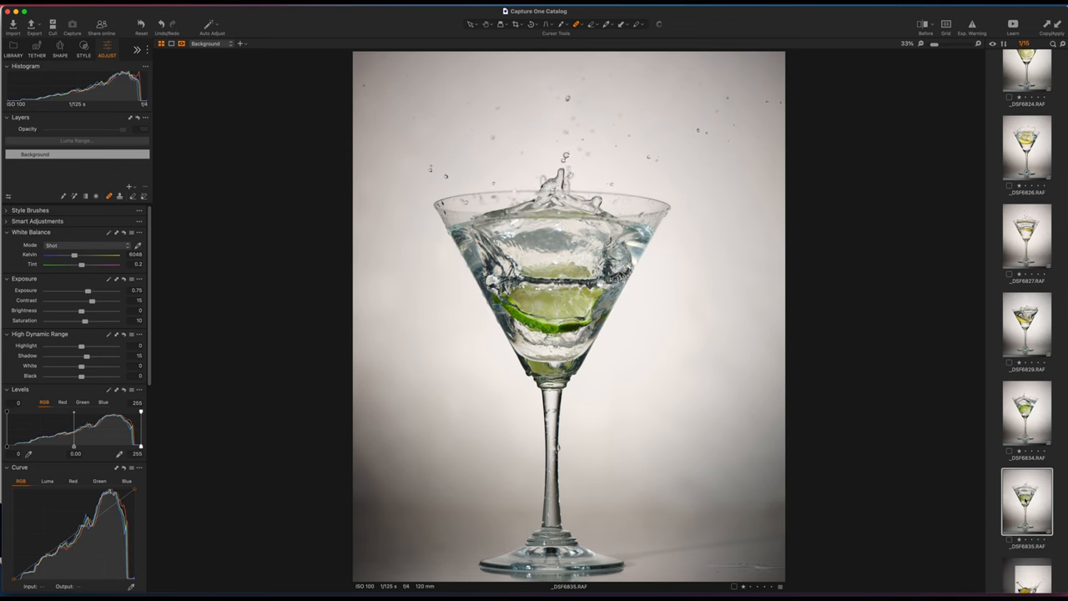